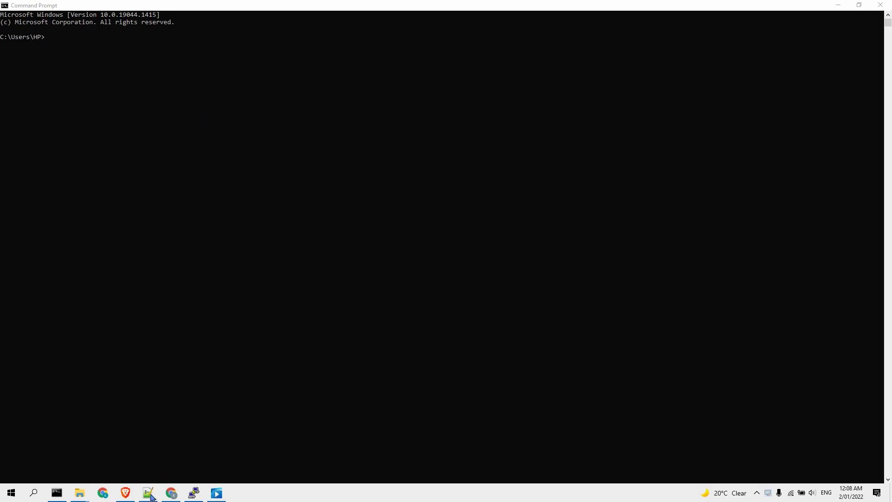
Paste the ssh -L 5901:localhost:5901 command for 129.154.225.93, ending at -i, without running it
{"action": "left_click", "coordinate": [143, 99]}
{"action": "key", "text": "ctrl+v"}
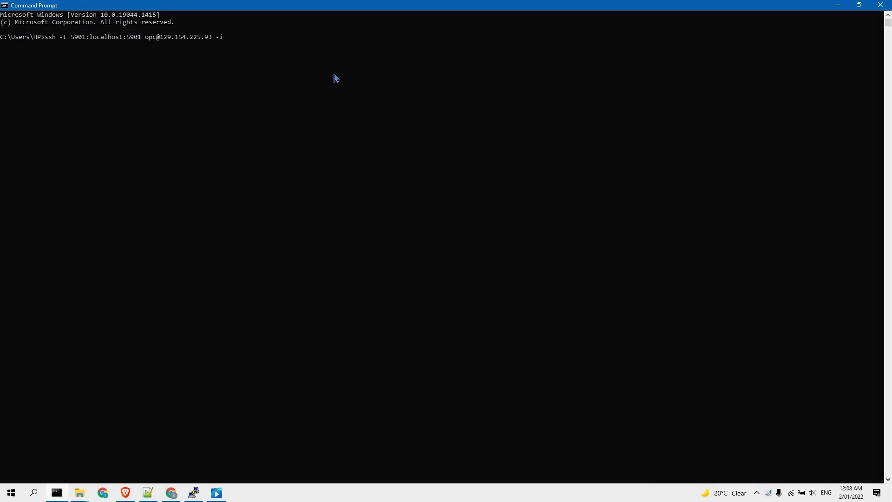
Copy the folder path D:\tutorial\oralce_cloud_linux from private_key.ppk's Properties dialog
{"action": "left_click", "coordinate": [80, 493]}
{"action": "left_click", "coordinate": [70, 480]}
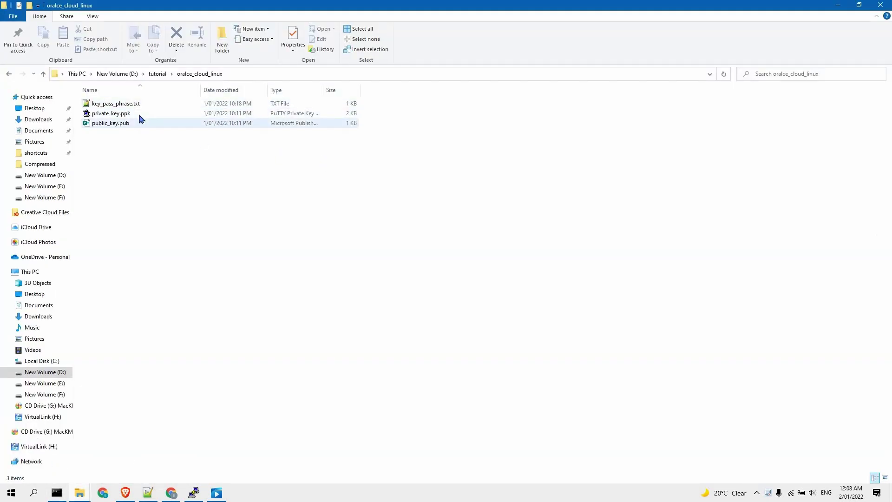
{"action": "right_click", "coordinate": [140, 112]}
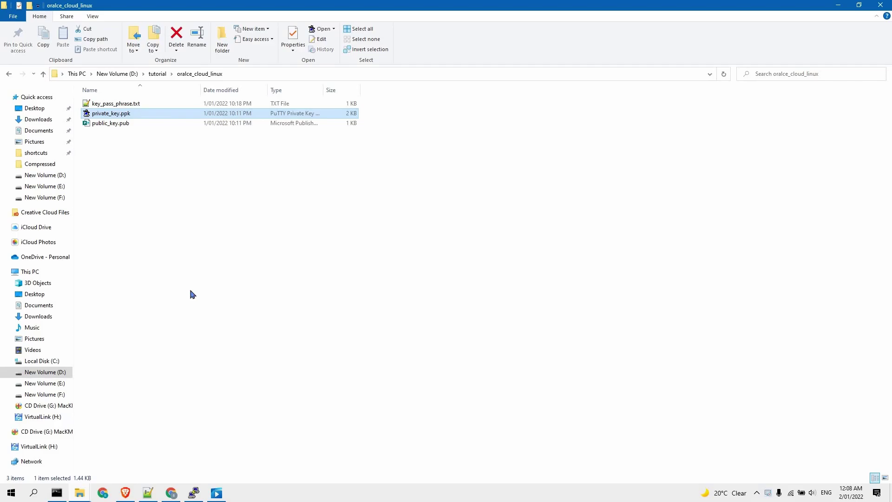
{"action": "left_click", "coordinate": [190, 329]}
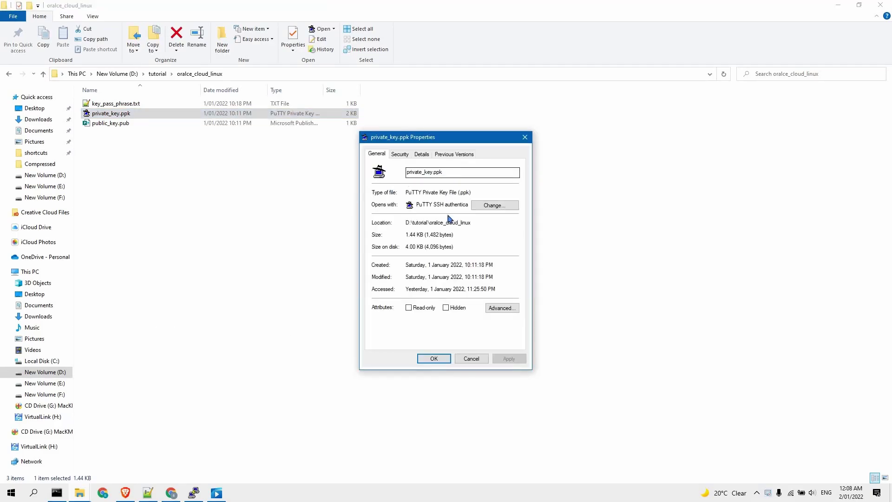
{"action": "left_click_drag", "start_coordinate": [473, 223], "coordinate": [404, 225]}
{"action": "key", "text": "ctrl+c"}
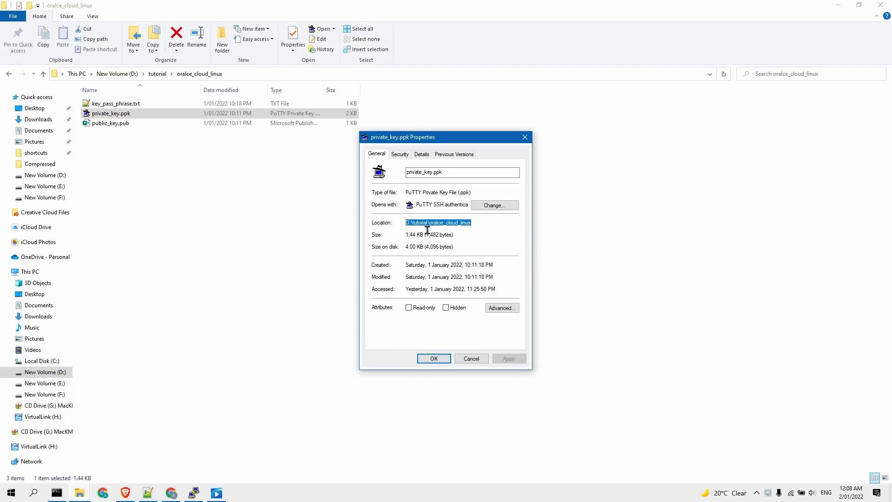
{"action": "key", "text": "Escape"}
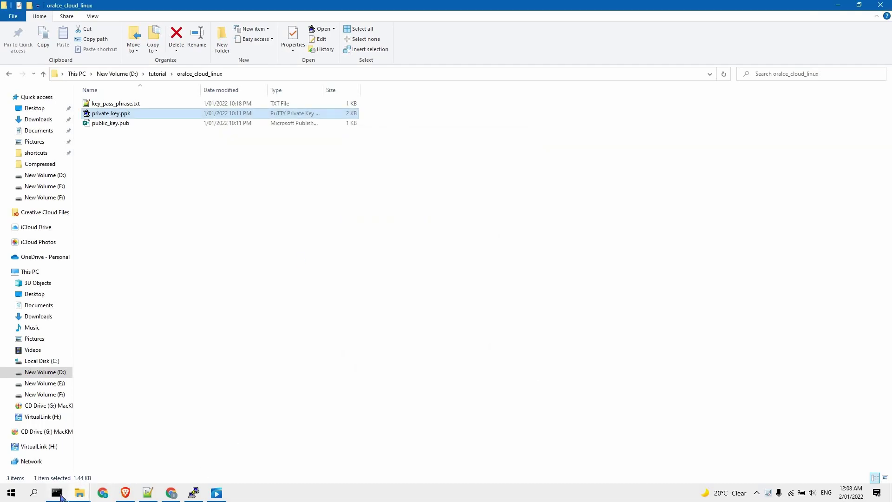
Run the tunnel command with the key D:\tutorial\oralce_cloud_linux\private_key.ppk after -i
{"action": "left_click", "coordinate": [56, 492]}
{"action": "key", "text": "ctrl+v"}
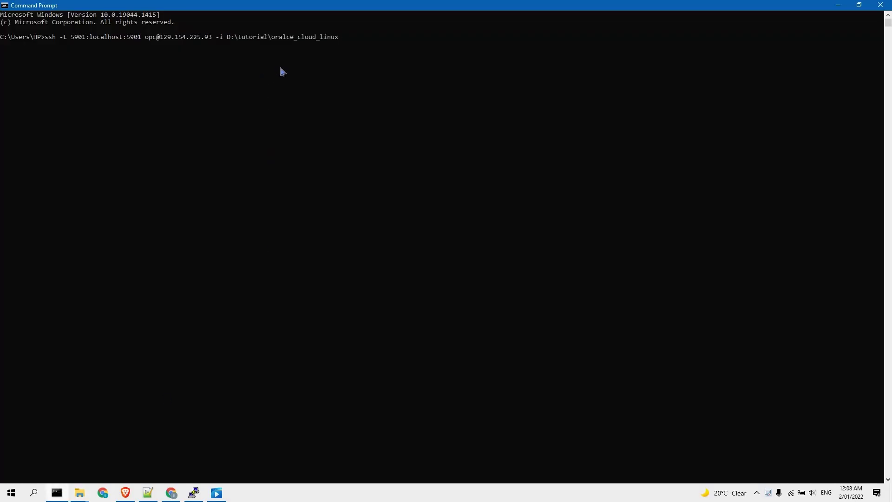
{"action": "type", "text": "\\key_pass_phrase.txt"}
{"action": "key", "text": "Tab"}
{"action": "key", "text": "Return"}
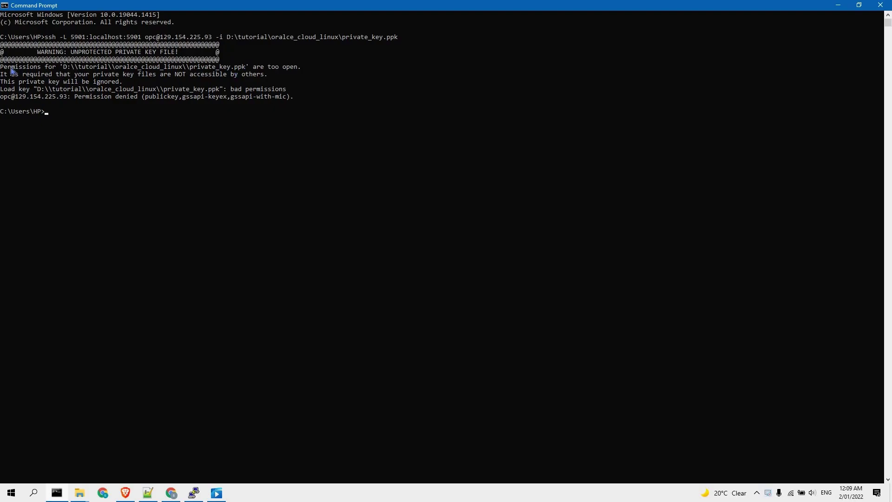
Highlight the 'permissions too open' warning line in the ssh output
{"action": "left_click_drag", "start_coordinate": [2, 69], "coordinate": [303, 69]}
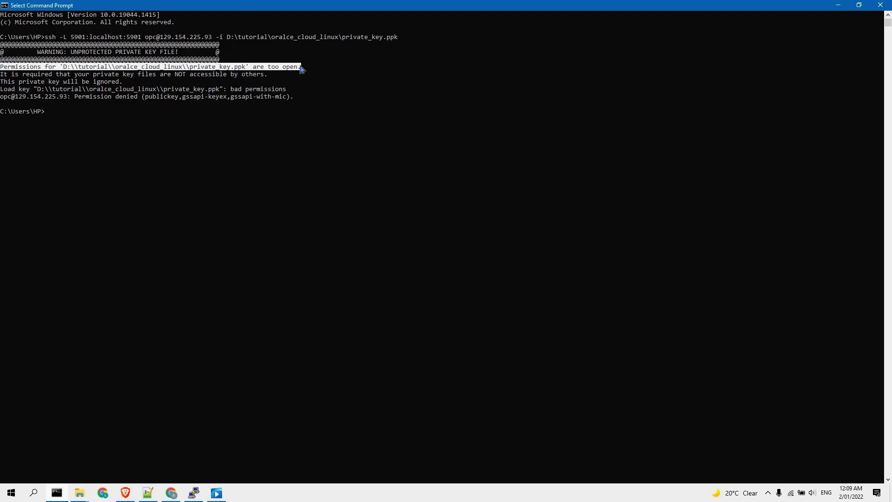
{"action": "left_click", "coordinate": [313, 81]}
{"action": "left_click", "coordinate": [303, 97]}
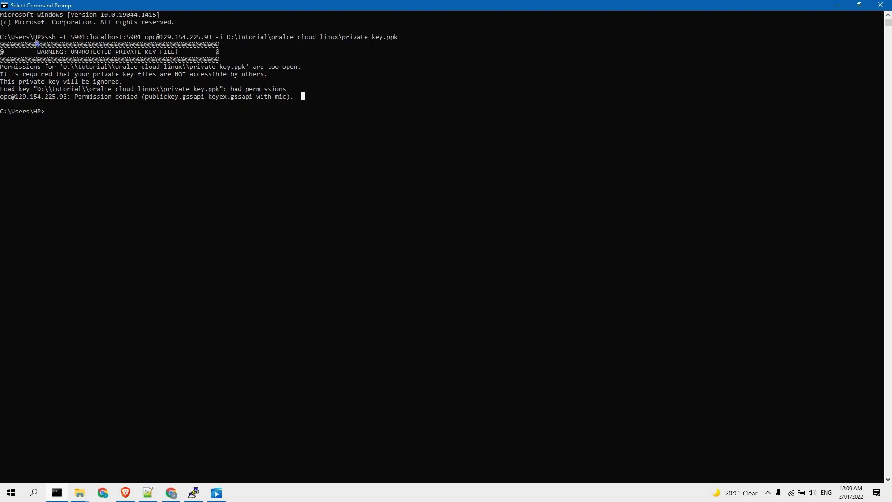
Copy private_key.ppk from the oralce_cloud_linux folder
{"action": "left_click", "coordinate": [80, 492]}
{"action": "left_click", "coordinate": [60, 446]}
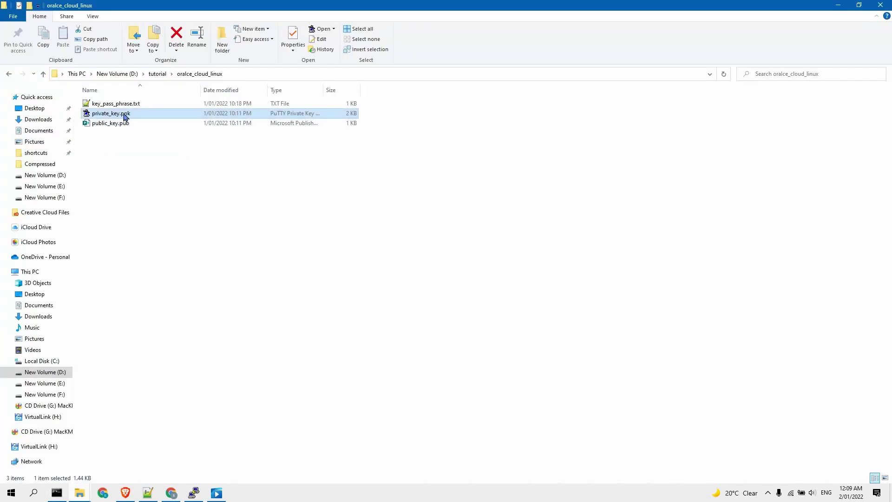
{"action": "right_click", "coordinate": [122, 114]}
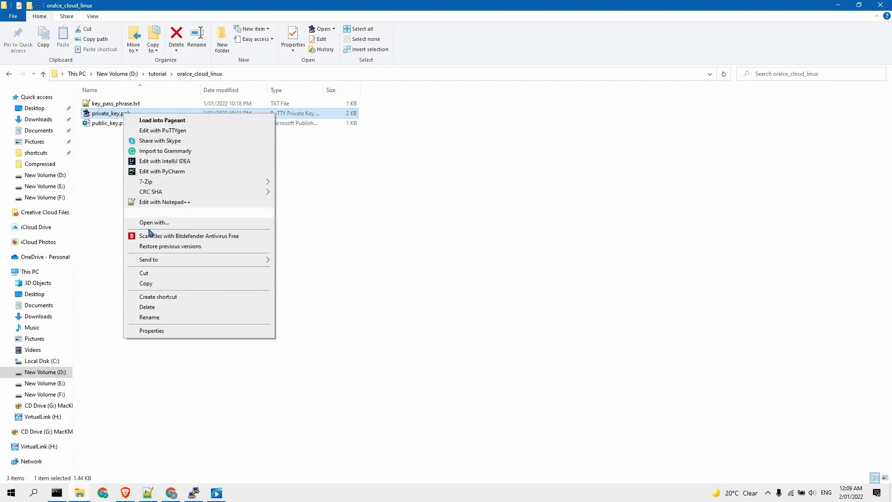
{"action": "left_click", "coordinate": [158, 284]}
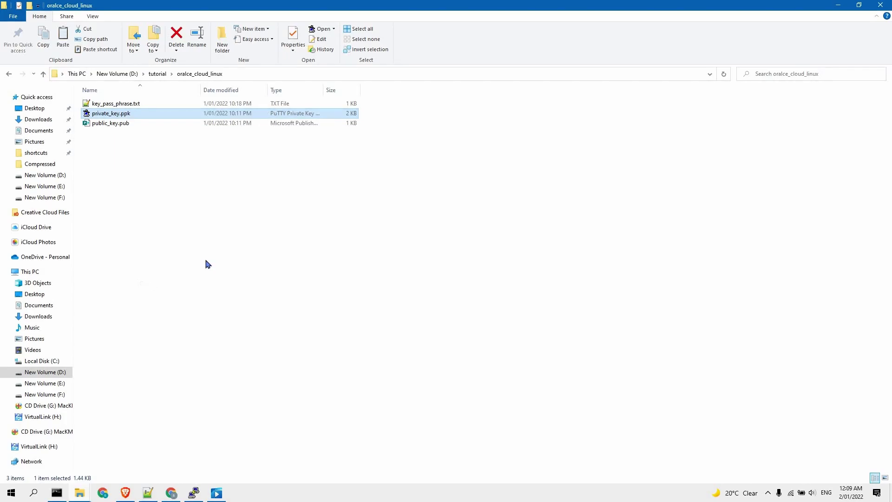
{"action": "left_click", "coordinate": [204, 257]}
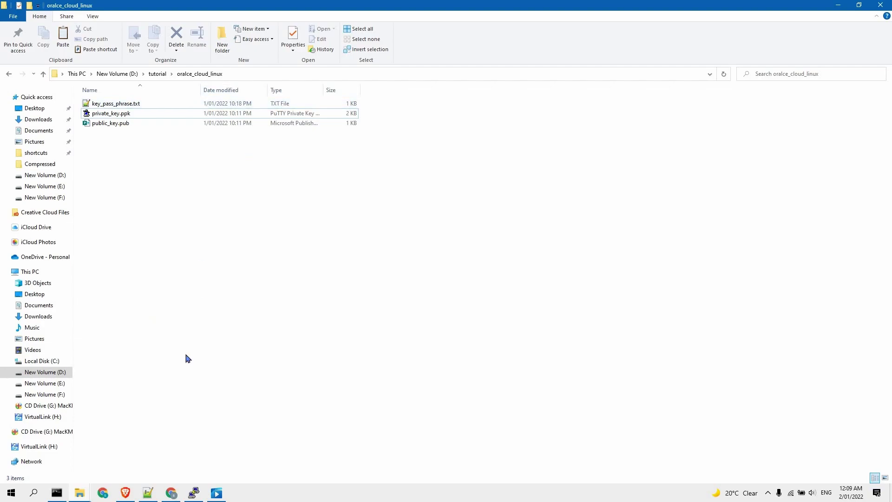
Paste private_key.ppk into C:\Users\HP in a new, maximized Explorer window
{"action": "key", "text": "super+e"}
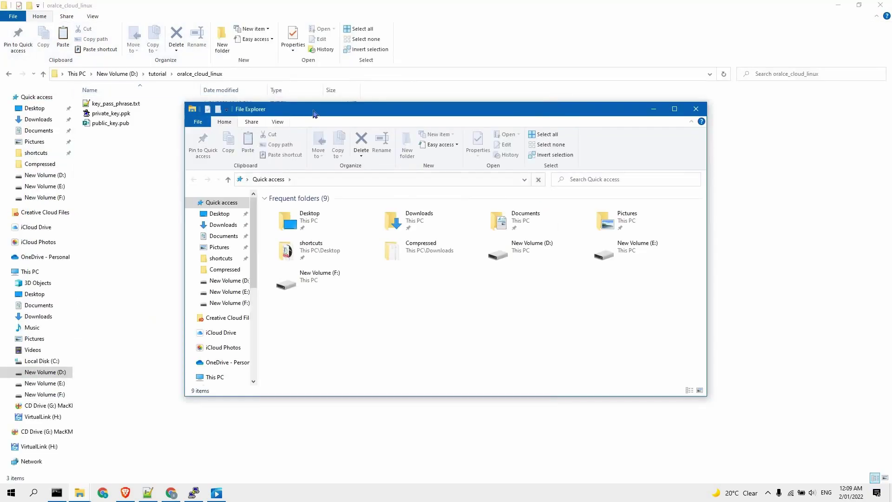
{"action": "key", "text": "super+Up"}
{"action": "left_click", "coordinate": [176, 73]}
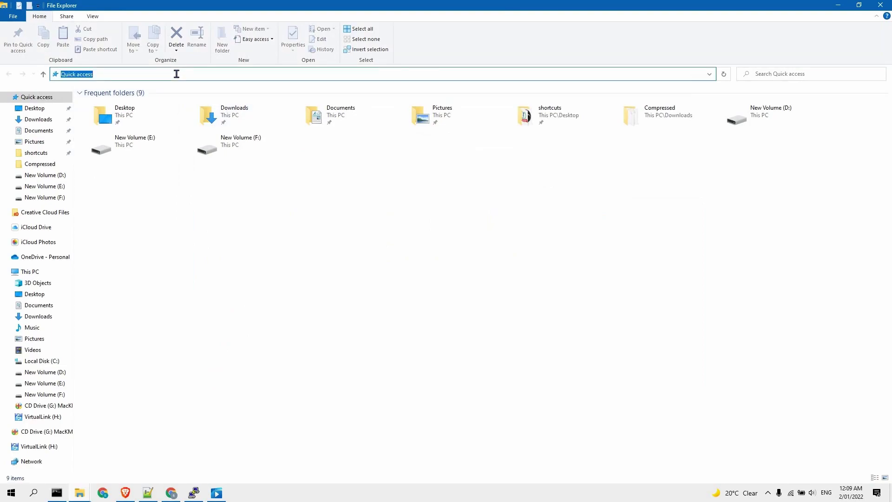
{"action": "type", "text": "c:/users/hp"}
{"action": "key", "text": "Return"}
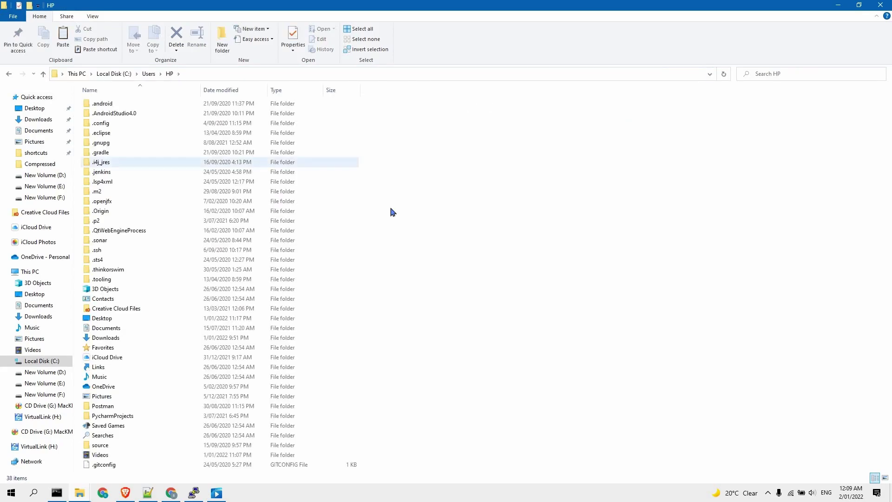
{"action": "right_click", "coordinate": [415, 157]}
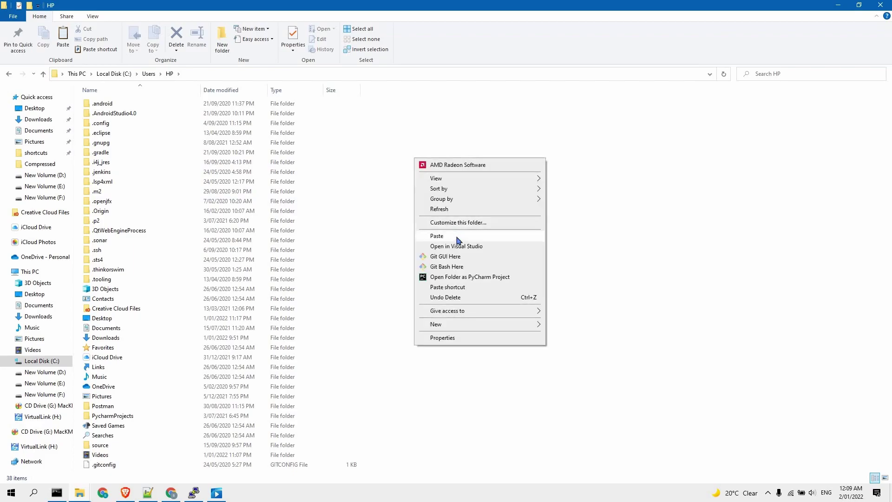
{"action": "left_click", "coordinate": [500, 304]}
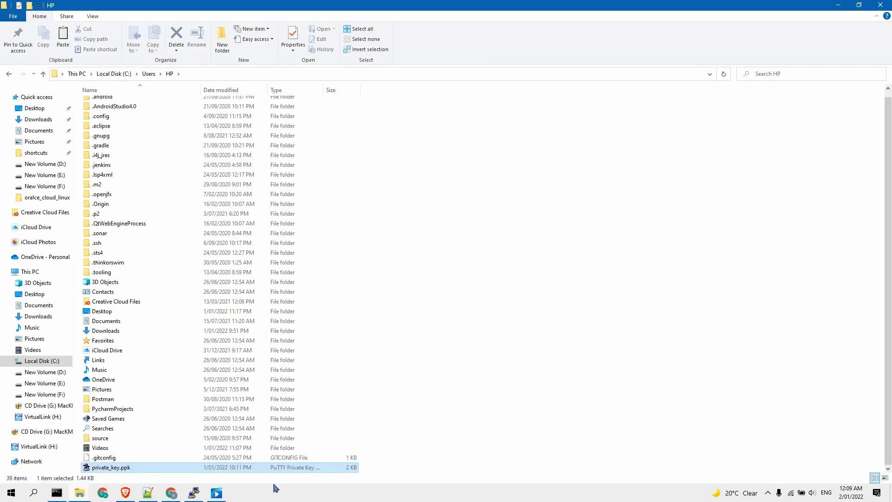
Rerun the tunnel command using just the local private_key.ppk without its folder path
{"action": "left_click", "coordinate": [56, 493]}
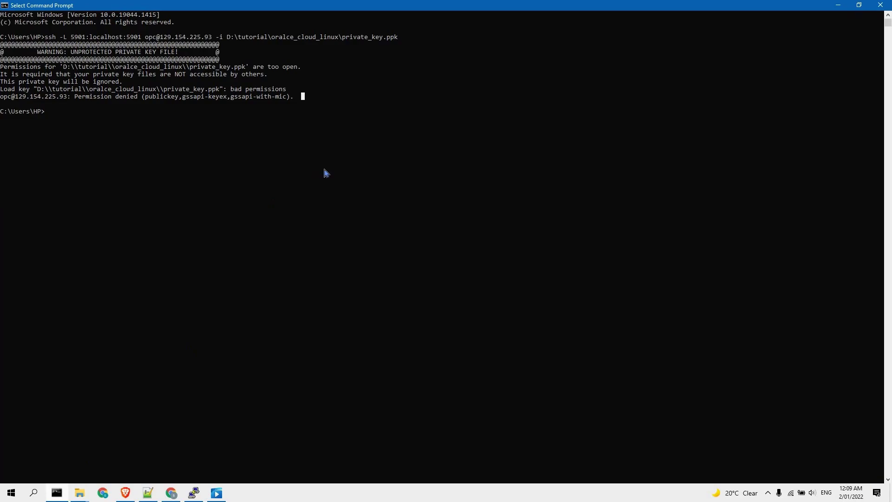
{"action": "key", "text": "Up"}
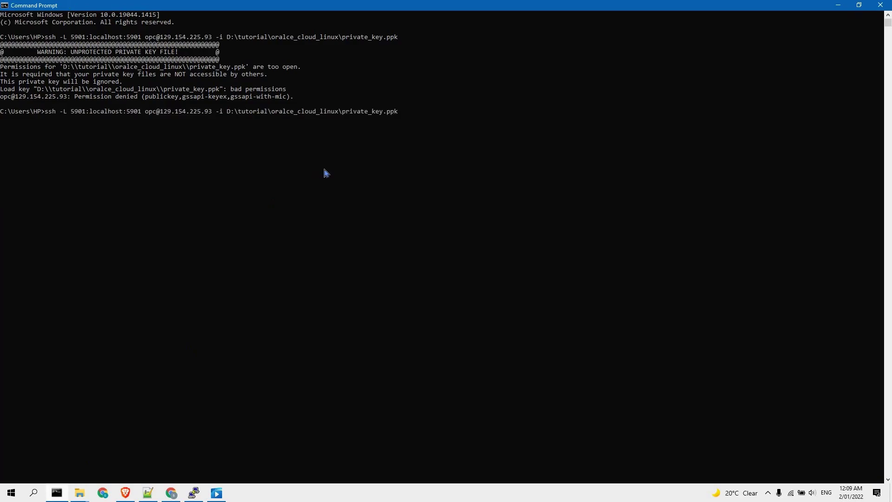
{"action": "key", "text": "Left"}
{"action": "key", "text": "Left"}
{"action": "key", "text": "Left"}
{"action": "key", "text": "Left"}
{"action": "key", "text": "Left"}
{"action": "key", "text": "Left"}
{"action": "key", "text": "Left"}
{"action": "key", "text": "Left"}
{"action": "key", "text": "Left"}
{"action": "key", "text": "Left"}
{"action": "key", "text": "Left"}
{"action": "key", "text": "Left"}
{"action": "key", "text": "Left"}
{"action": "key", "text": "Left"}
{"action": "key", "text": "Left"}
{"action": "key", "text": "BackSpace"}
{"action": "key", "text": "BackSpace"}
{"action": "key", "text": "BackSpace"}
{"action": "key", "text": "BackSpace"}
{"action": "key", "text": "BackSpace"}
{"action": "key", "text": "BackSpace"}
{"action": "key", "text": "BackSpace"}
{"action": "key", "text": "BackSpace"}
{"action": "key", "text": "BackSpace"}
{"action": "key", "text": "BackSpace"}
{"action": "key", "text": "BackSpace"}
{"action": "key", "text": "BackSpace"}
{"action": "key", "text": "BackSpace"}
{"action": "key", "text": "BackSpace"}
{"action": "key", "text": "BackSpace"}
{"action": "key", "text": "BackSpace"}
{"action": "key", "text": "BackSpace"}
{"action": "key", "text": "BackSpace"}
{"action": "key", "text": "BackSpace"}
{"action": "key", "text": "BackSpace"}
{"action": "key", "text": "BackSpace"}
{"action": "key", "text": "BackSpace"}
{"action": "key", "text": "BackSpace"}
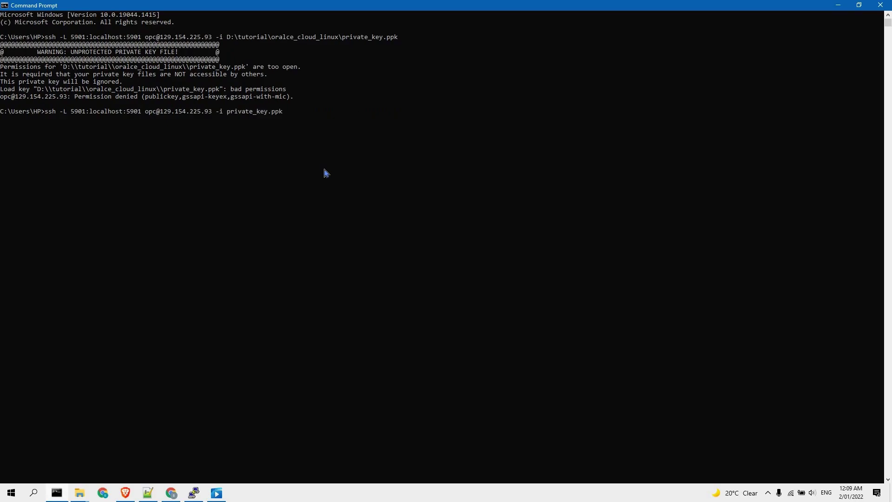
{"action": "key", "text": "Return"}
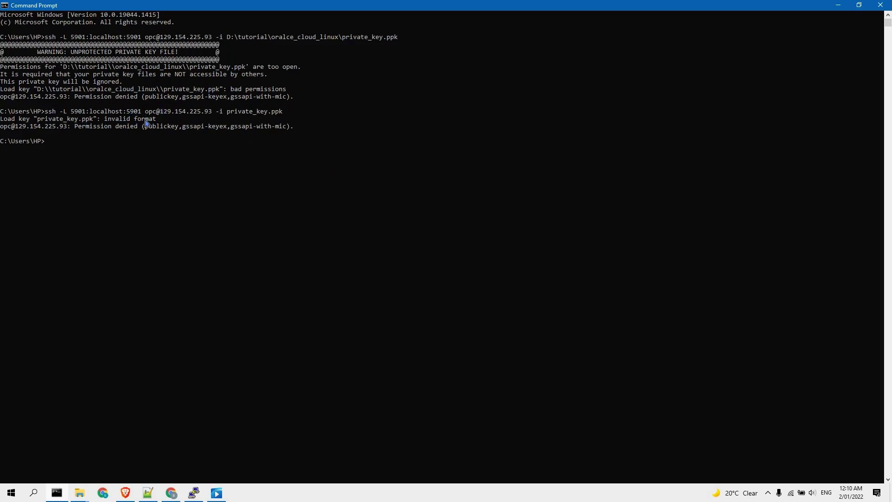
Highlight the 'invalid format' error line in the ssh output
{"action": "left_click_drag", "start_coordinate": [156, 120], "coordinate": [2, 120]}
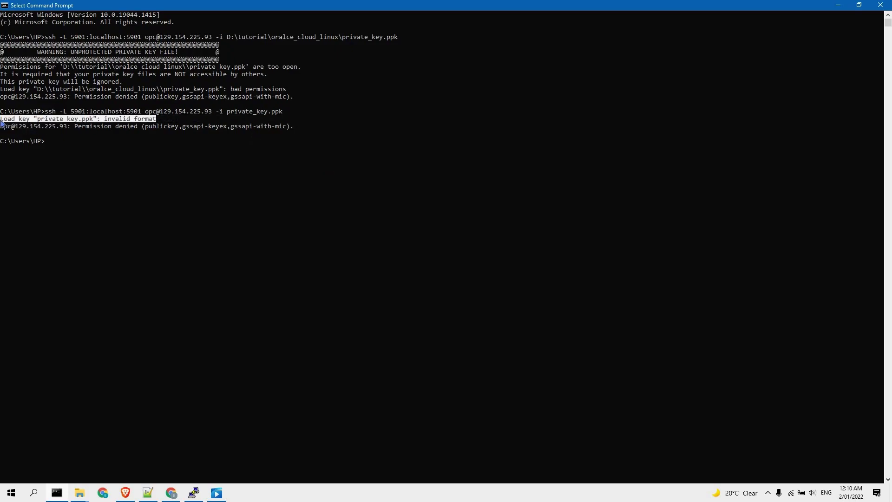
{"action": "left_click", "coordinate": [128, 179]}
{"action": "left_click", "coordinate": [221, 193]}
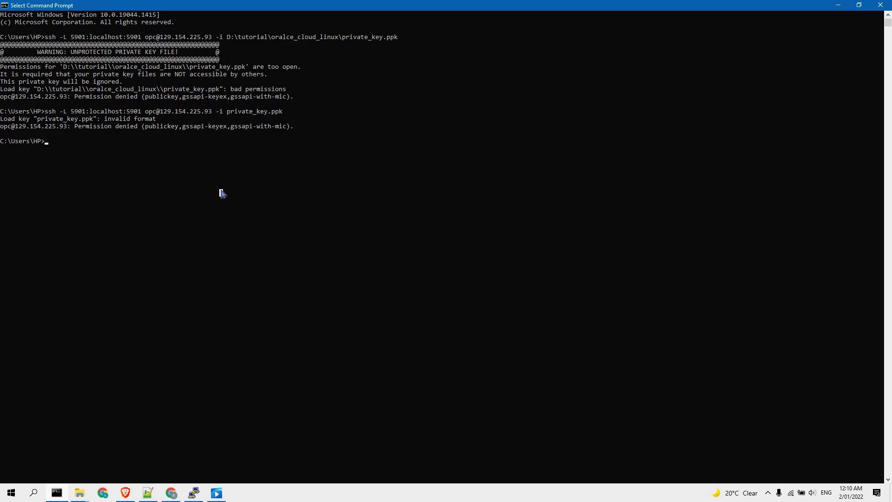
{"action": "left_click", "coordinate": [33, 492]}
Launch PuTTYgen and load private_key.ppk, unlocking it with its passphrase
{"action": "type", "text": "put"}
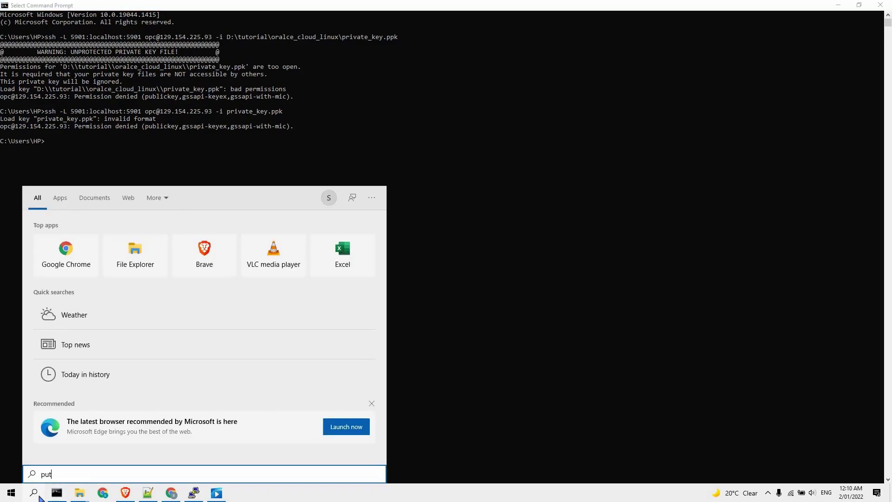
{"action": "left_click", "coordinate": [104, 241]}
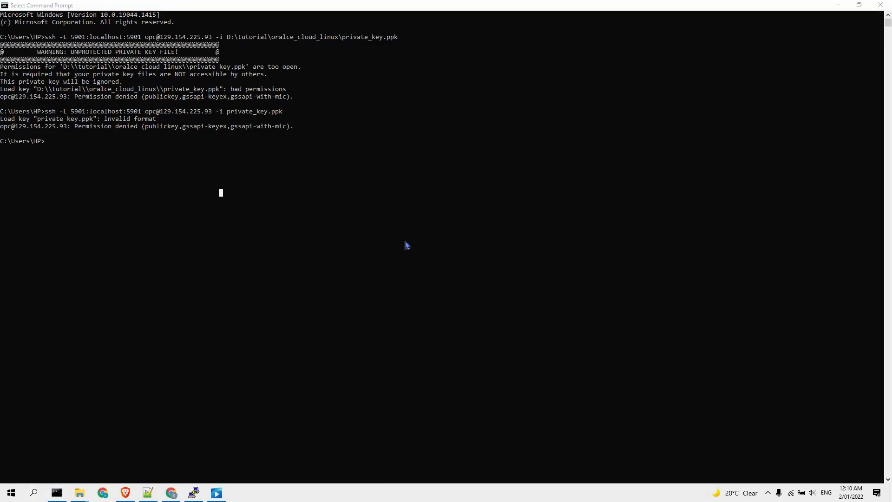
{"action": "left_click", "coordinate": [522, 294]}
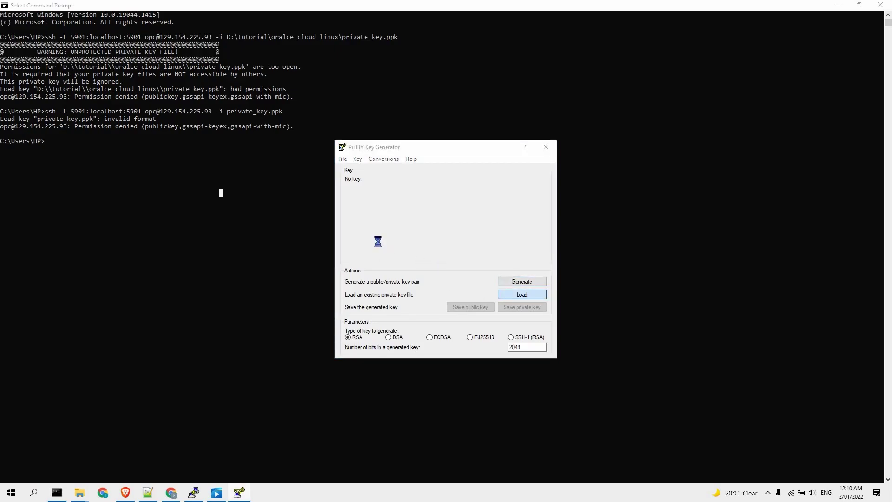
{"action": "left_click", "coordinate": [453, 232]}
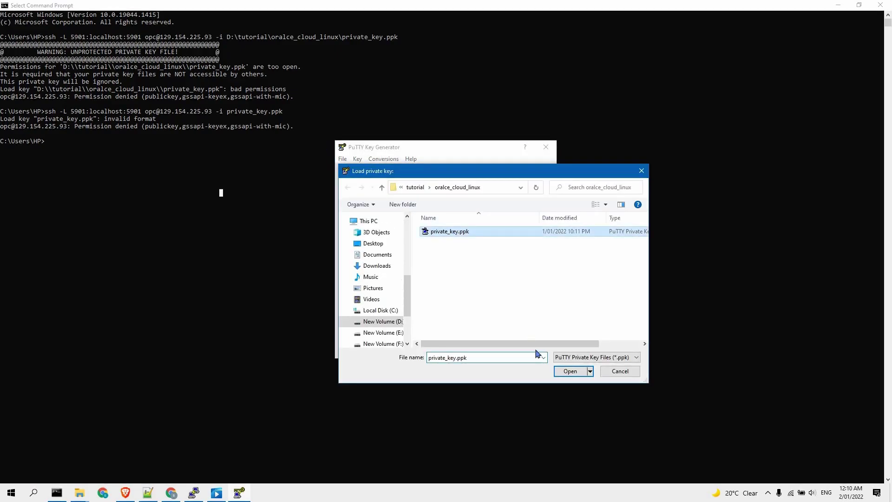
{"action": "left_click", "coordinate": [579, 374]}
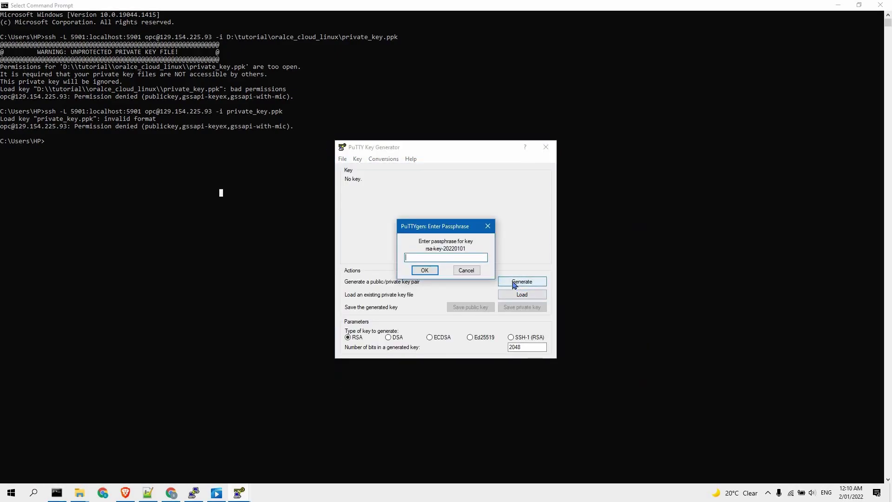
{"action": "type", "text": "••••••"}
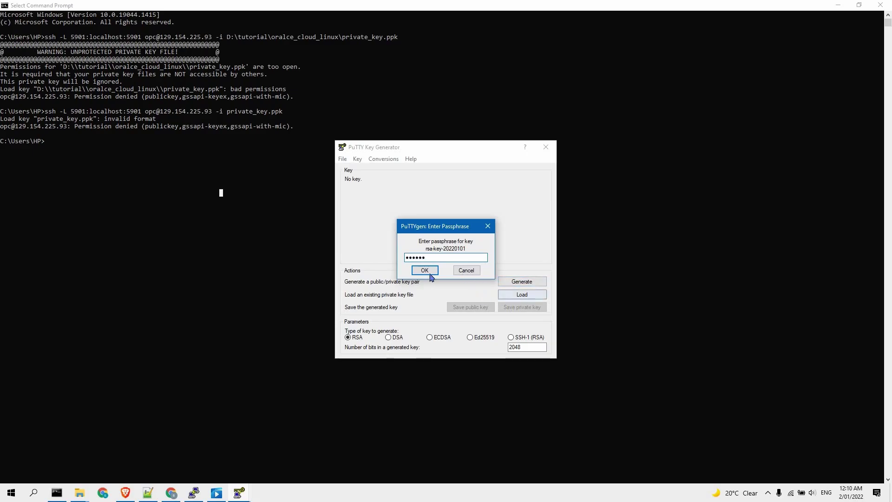
{"action": "left_click", "coordinate": [430, 272]}
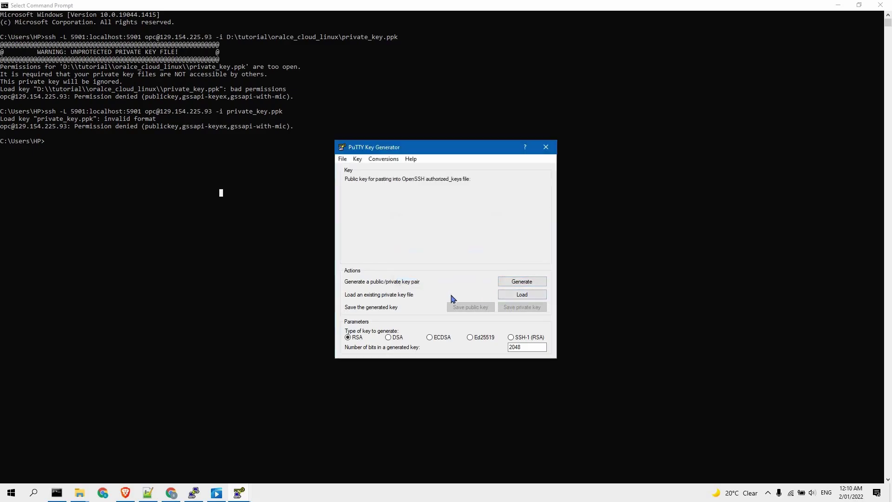
{"action": "left_click", "coordinate": [382, 160]}
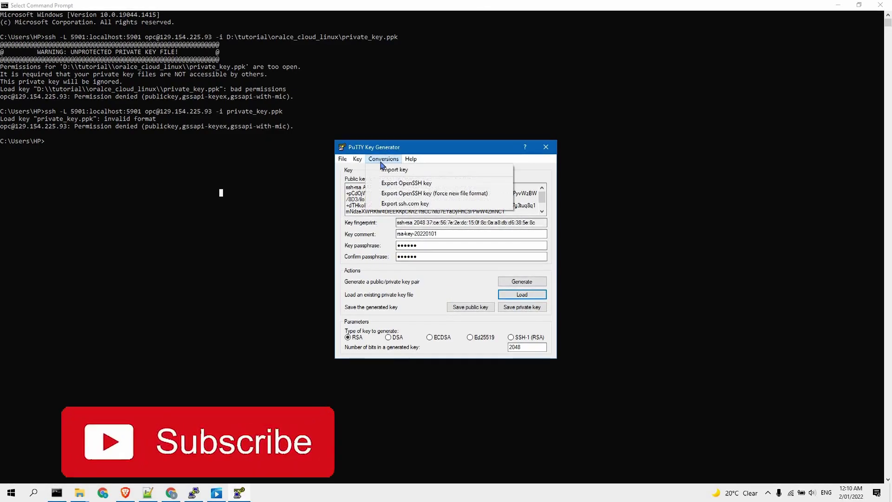
Save the key as OpenSSH file VNC_GUI_KEY, then close PuTTYgen
{"action": "left_click", "coordinate": [417, 183]}
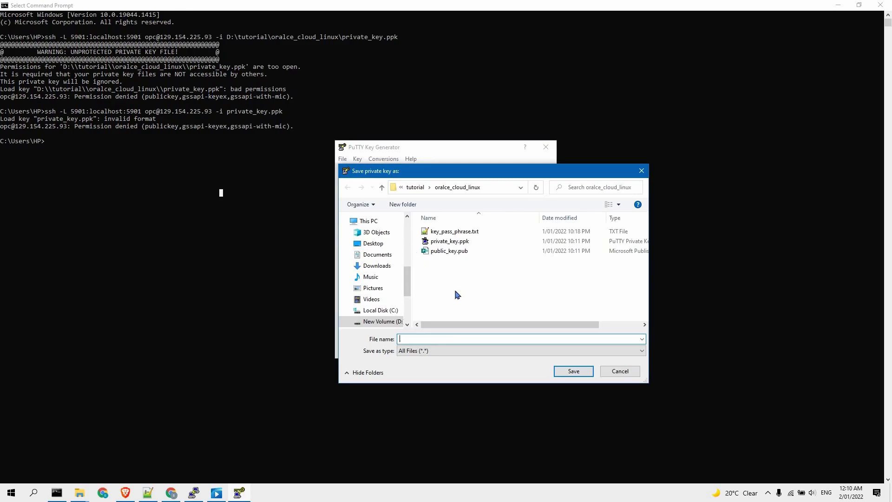
{"action": "type", "text": "VNC_KEY"}
{"action": "key", "text": "Left"}
{"action": "key", "text": "Left"}
{"action": "key", "text": "Left"}
{"action": "type", "text": "GUI_"}
{"action": "left_click", "coordinate": [578, 372]}
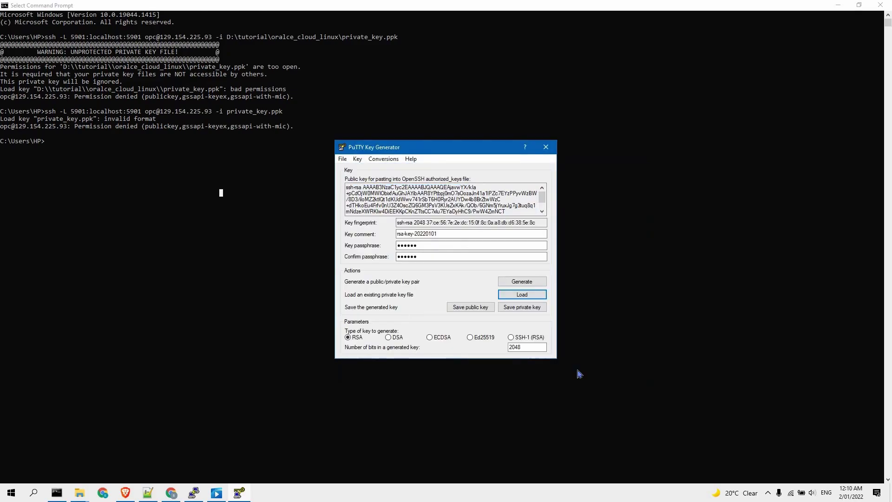
{"action": "left_click", "coordinate": [546, 148]}
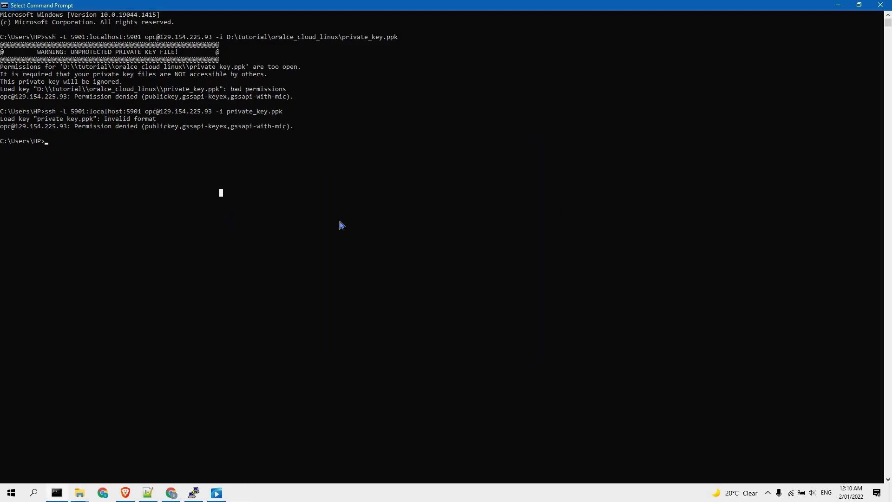
Rerun the recalled tunnel command with the key path switched to VNC_GUI_KEY
{"action": "key", "text": "Up"}
{"action": "key", "text": "Up"}
{"action": "key", "text": "BackSpace"}
{"action": "key", "text": "BackSpace"}
{"action": "key", "text": "BackSpace"}
{"action": "key", "text": "BackSpace"}
{"action": "key", "text": "BackSpace"}
{"action": "key", "text": "BackSpace"}
{"action": "key", "text": "BackSpace"}
{"action": "key", "text": "BackSpace"}
{"action": "key", "text": "BackSpace"}
{"action": "key", "text": "BackSpace"}
{"action": "key", "text": "BackSpace"}
{"action": "key", "text": "BackSpace"}
{"action": "key", "text": "BackSpace"}
{"action": "key", "text": "BackSpace"}
{"action": "key", "text": "BackSpace"}
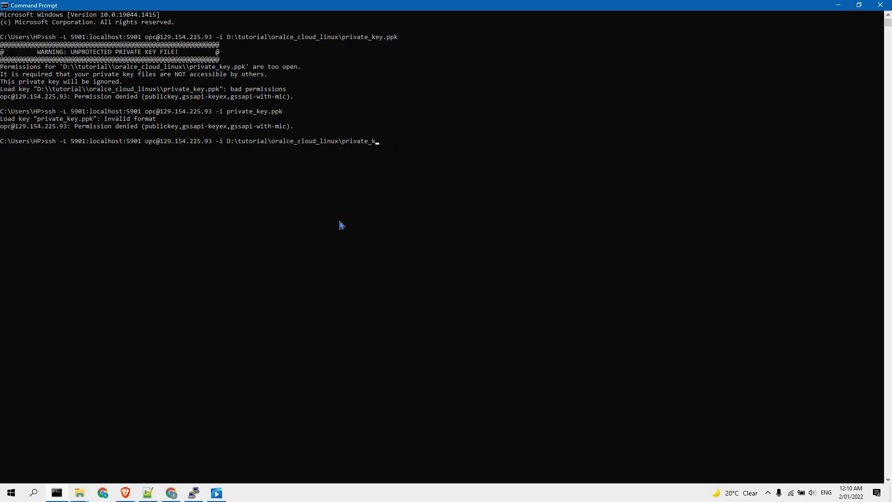
{"action": "key", "text": "Tab"}
{"action": "key", "text": "Tab"}
{"action": "key", "text": "Tab"}
{"action": "key", "text": "Tab"}
{"action": "key", "text": "Return"}
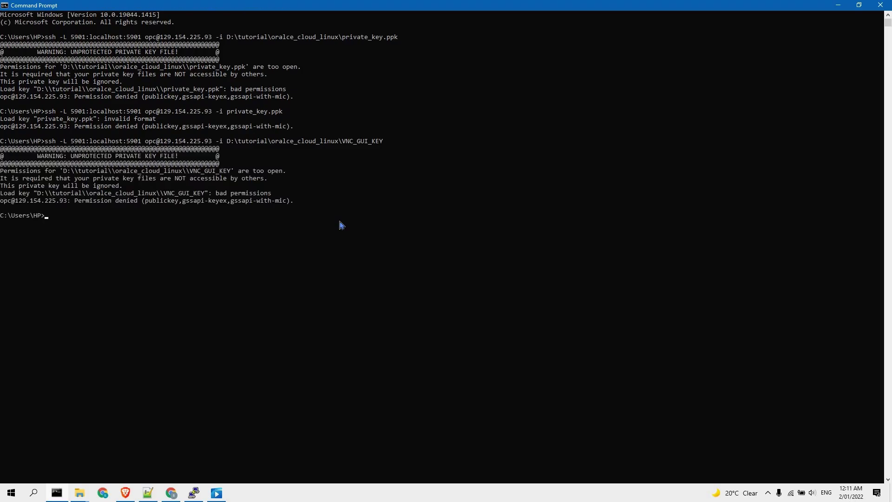
Paste VNC_GUI_KEY into the C:\Users\HP Explorer window
{"action": "left_click", "coordinate": [79, 493]}
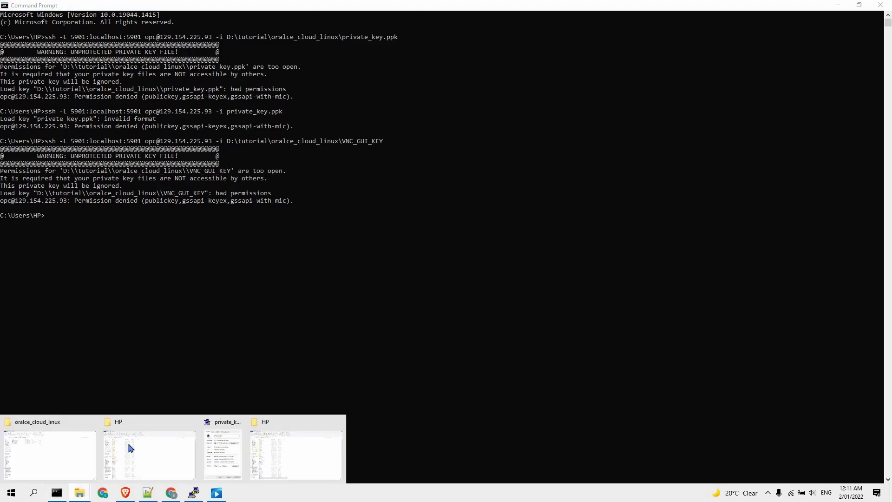
{"action": "left_click", "coordinate": [45, 442]}
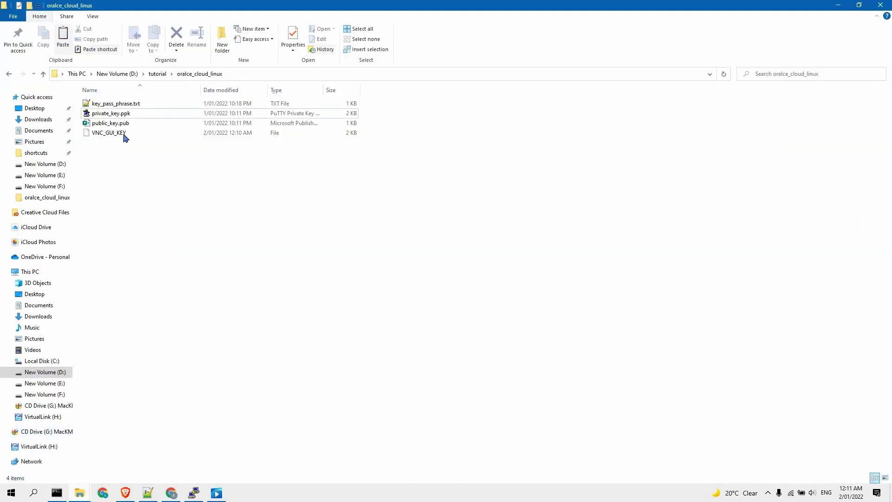
{"action": "left_click", "coordinate": [80, 492]}
{"action": "left_click", "coordinate": [189, 451]}
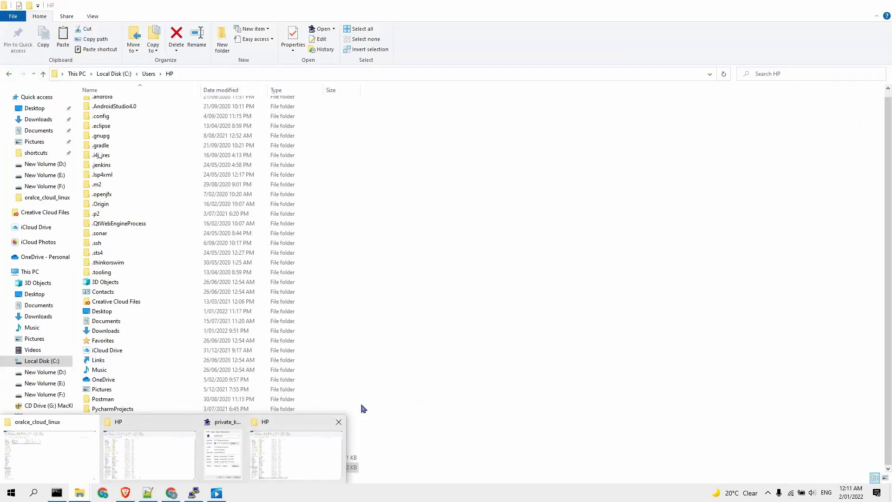
{"action": "key", "text": "ctrl+v"}
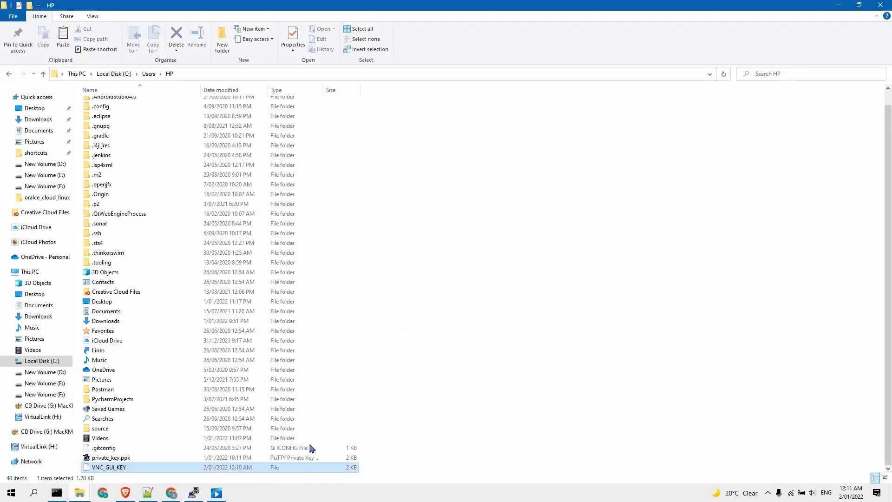
Rerun the ssh tunnel with the local VNC_GUI_KEY, dropping its D:\ folder path
{"action": "left_click", "coordinate": [56, 492]}
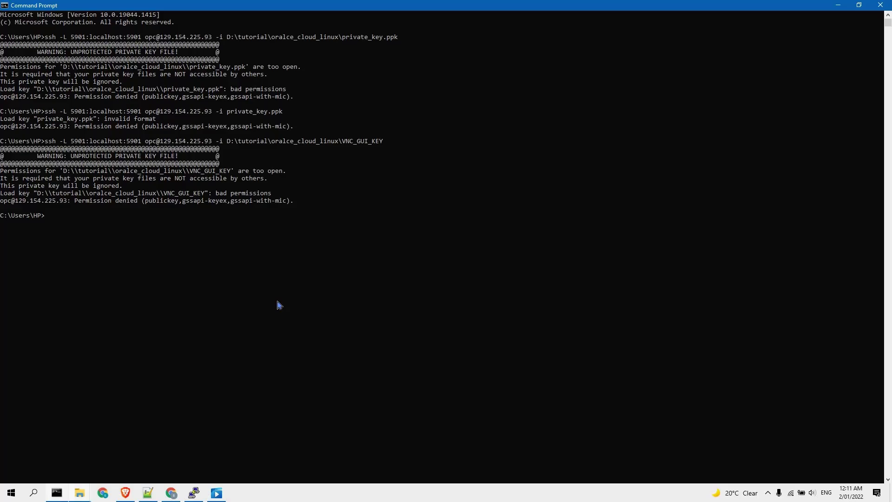
{"action": "key", "text": "Up"}
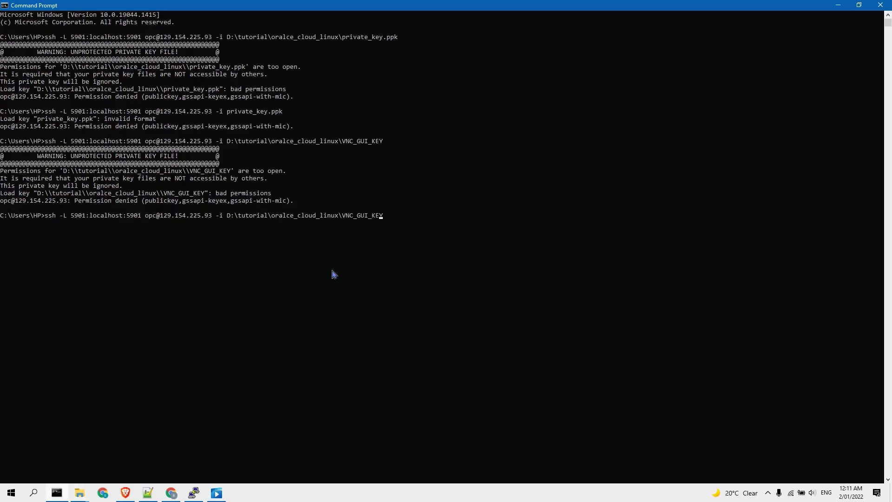
{"action": "key", "text": "BackSpace"}
{"action": "key", "text": "BackSpace"}
{"action": "key", "text": "BackSpace"}
{"action": "key", "text": "BackSpace"}
{"action": "key", "text": "BackSpace"}
{"action": "key", "text": "BackSpace"}
{"action": "key", "text": "BackSpace"}
{"action": "key", "text": "BackSpace"}
{"action": "key", "text": "BackSpace"}
{"action": "key", "text": "BackSpace"}
{"action": "key", "text": "BackSpace"}
{"action": "key", "text": "BackSpace"}
{"action": "key", "text": "BackSpace"}
{"action": "key", "text": "BackSpace"}
{"action": "key", "text": "BackSpace"}
{"action": "key", "text": "BackSpace"}
{"action": "key", "text": "BackSpace"}
{"action": "key", "text": "BackSpace"}
{"action": "key", "text": "BackSpace"}
{"action": "key", "text": "BackSpace"}
{"action": "key", "text": "BackSpace"}
{"action": "key", "text": "BackSpace"}
{"action": "key", "text": "BackSpace"}
{"action": "key", "text": "BackSpace"}
{"action": "key", "text": "BackSpace"}
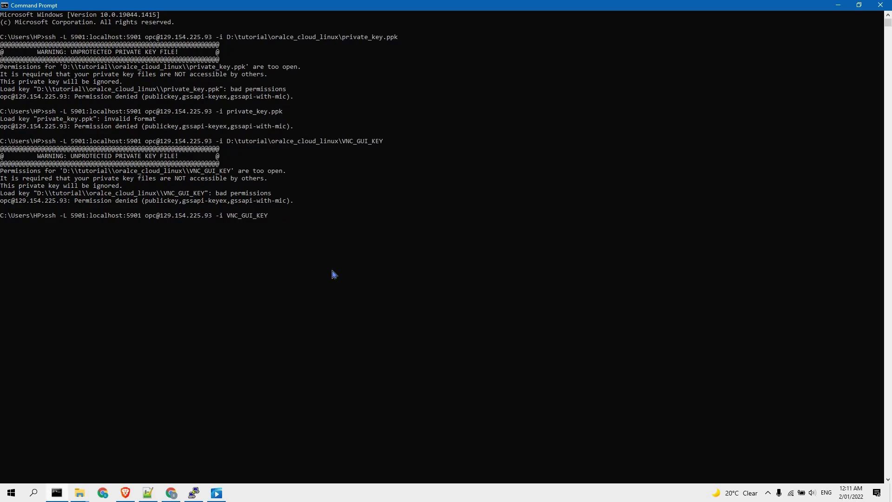
{"action": "key", "text": "Return"}
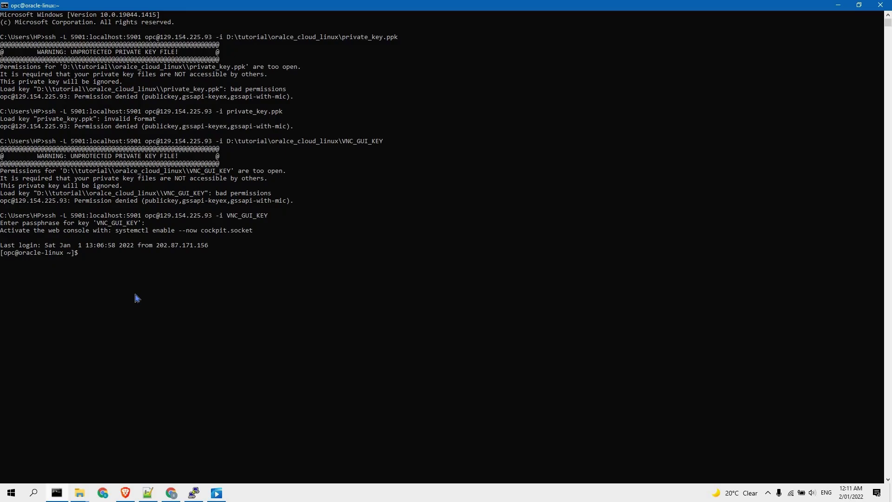
Minimize Command Prompt to reveal the TightVNC download page in Chrome
{"action": "left_click", "coordinate": [842, 5]}
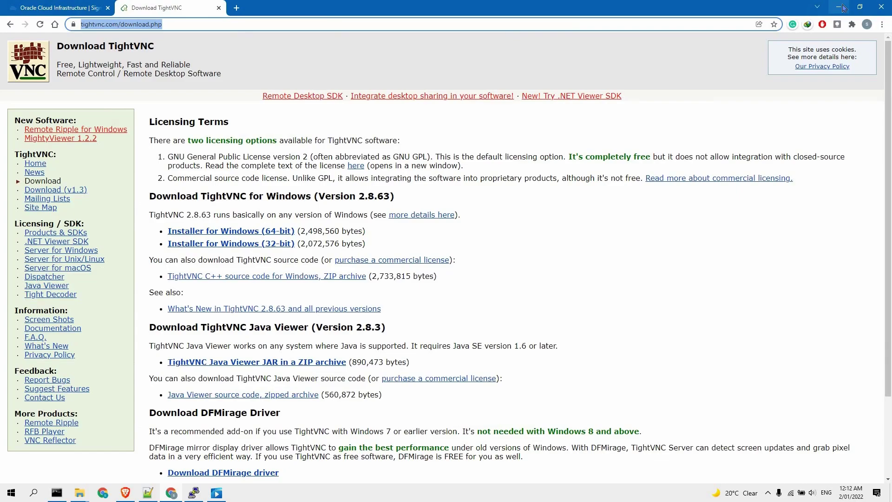
Launch TightVNC Viewer from the desktop, connect to localhost:5901, and enter the VNC password
{"action": "left_click", "coordinate": [843, 8]}
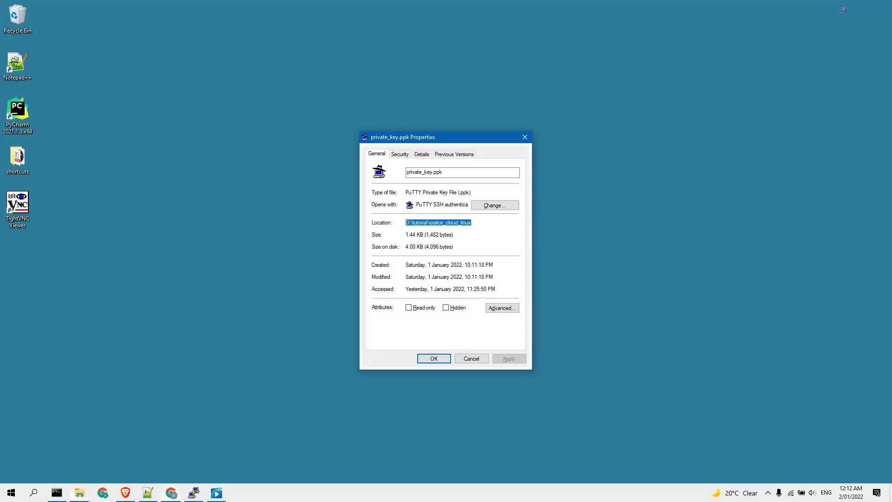
{"action": "double_click", "coordinate": [17, 204]}
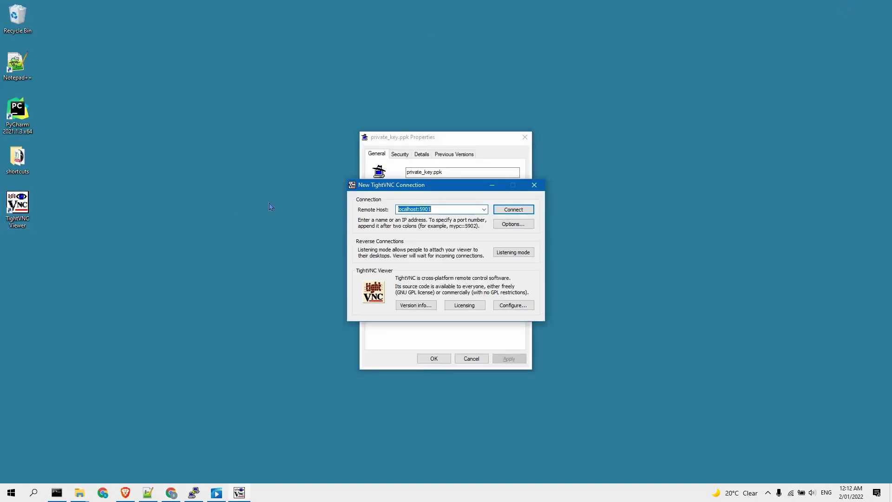
{"action": "left_click", "coordinate": [424, 209]}
{"action": "left_click", "coordinate": [513, 209]}
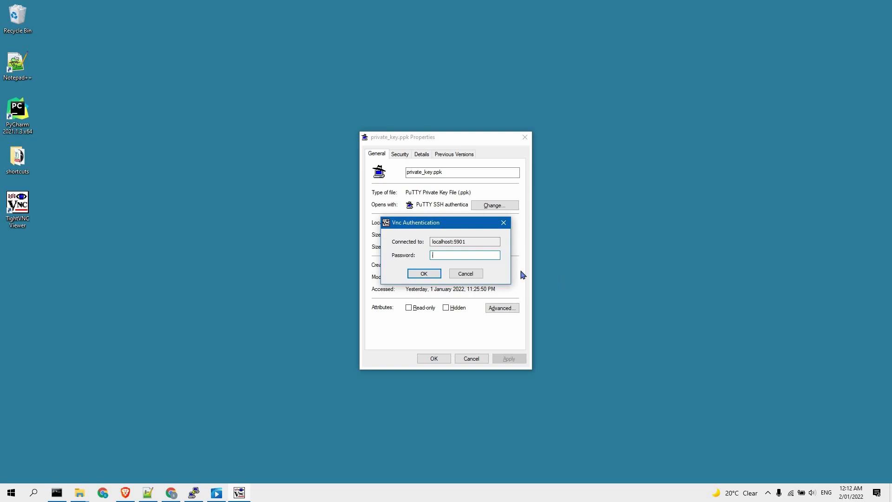
{"action": "type", "text": "******"}
{"action": "left_click", "coordinate": [422, 273]}
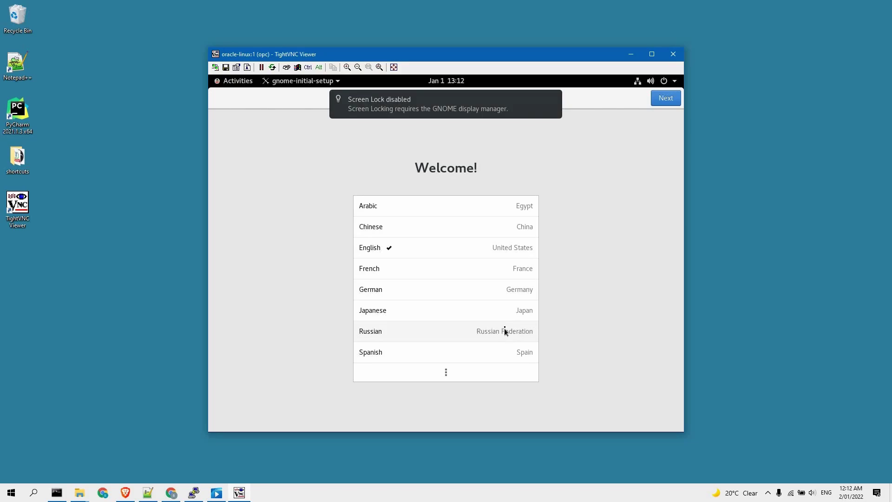
Maximize the remote desktop and advance GNOME setup from Welcome to the Typing page
{"action": "left_click", "coordinate": [652, 54]}
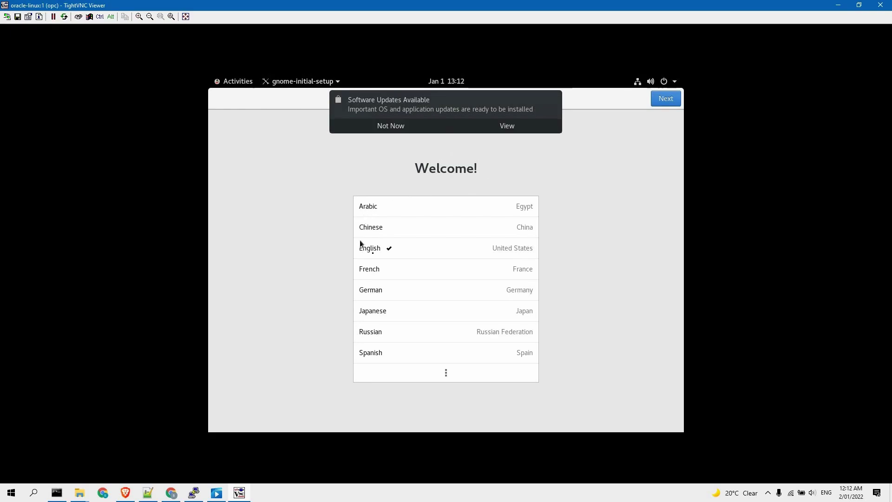
{"action": "left_click", "coordinate": [669, 100]}
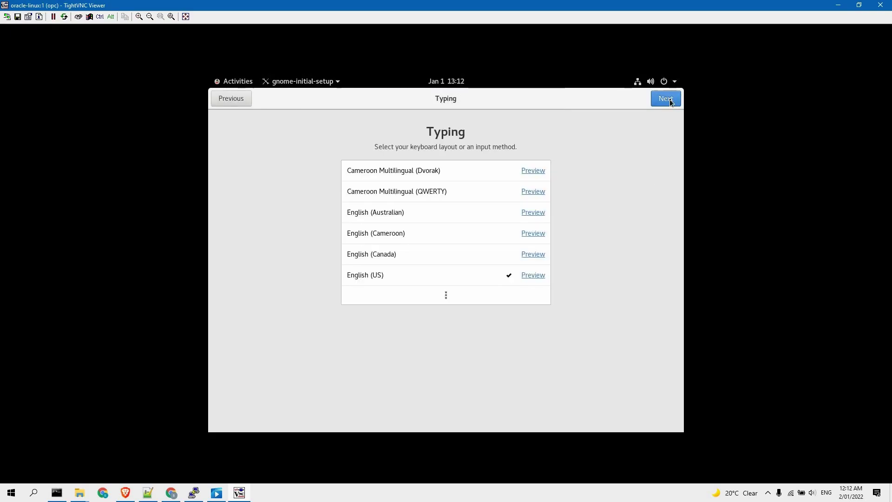